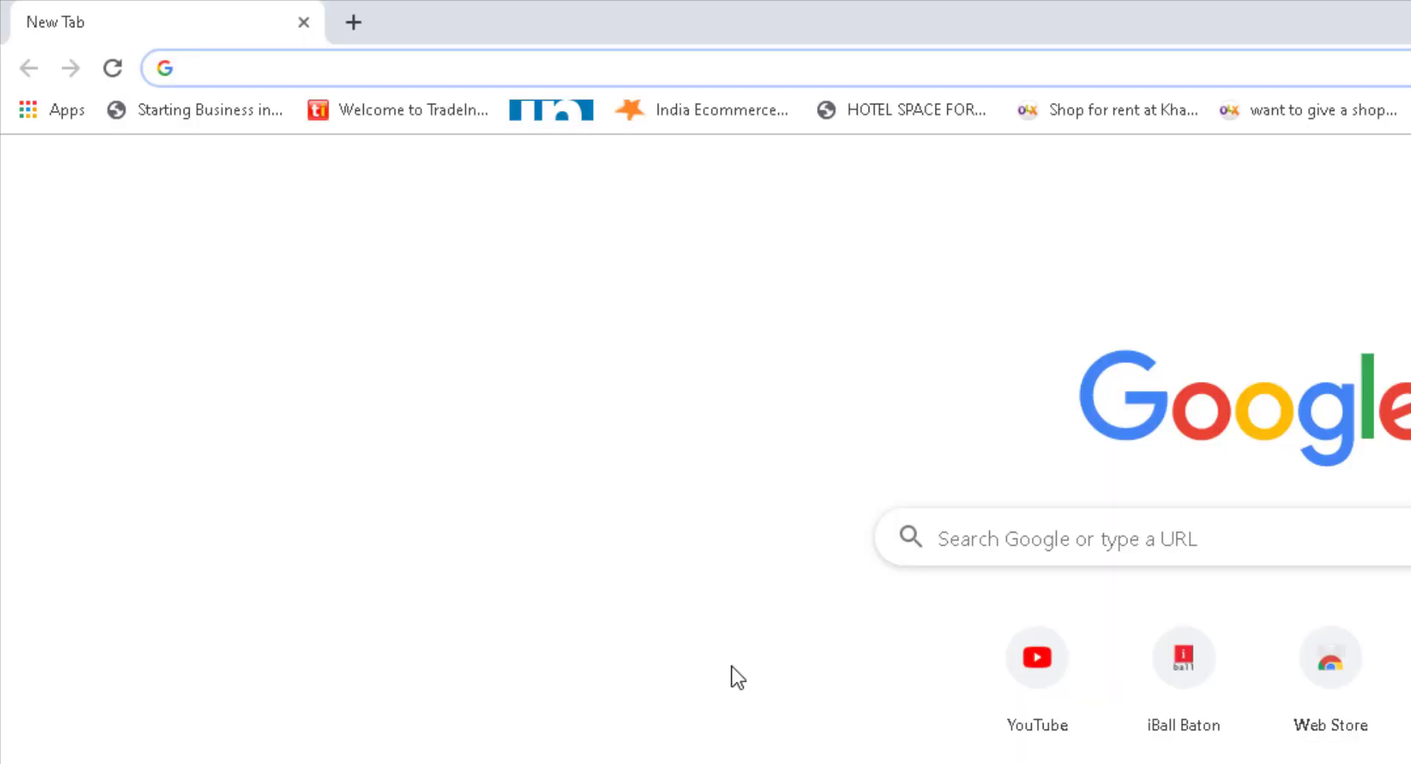
Step: Search Google for 'mouse without border' and bring up link options on the Microsoft result
text(mouse wi)
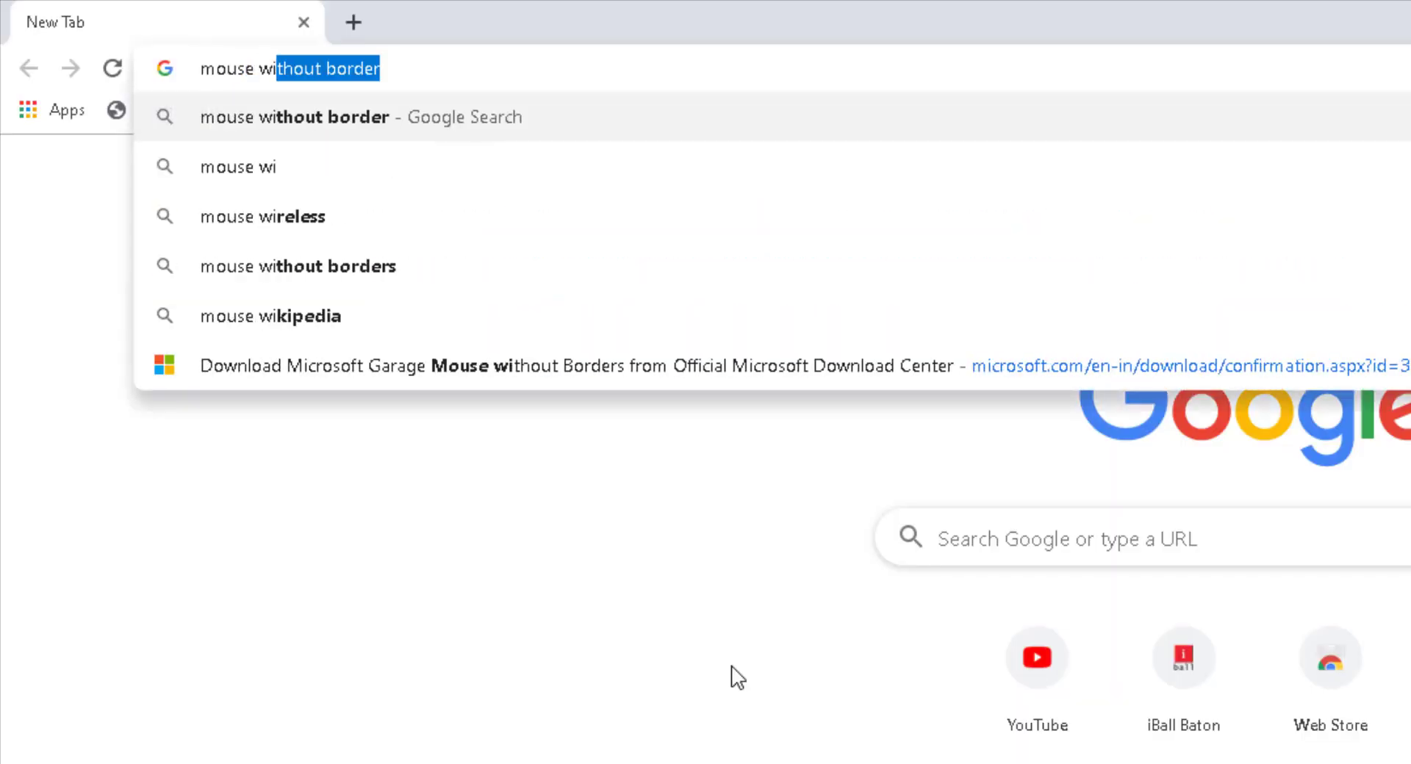
key(Right)
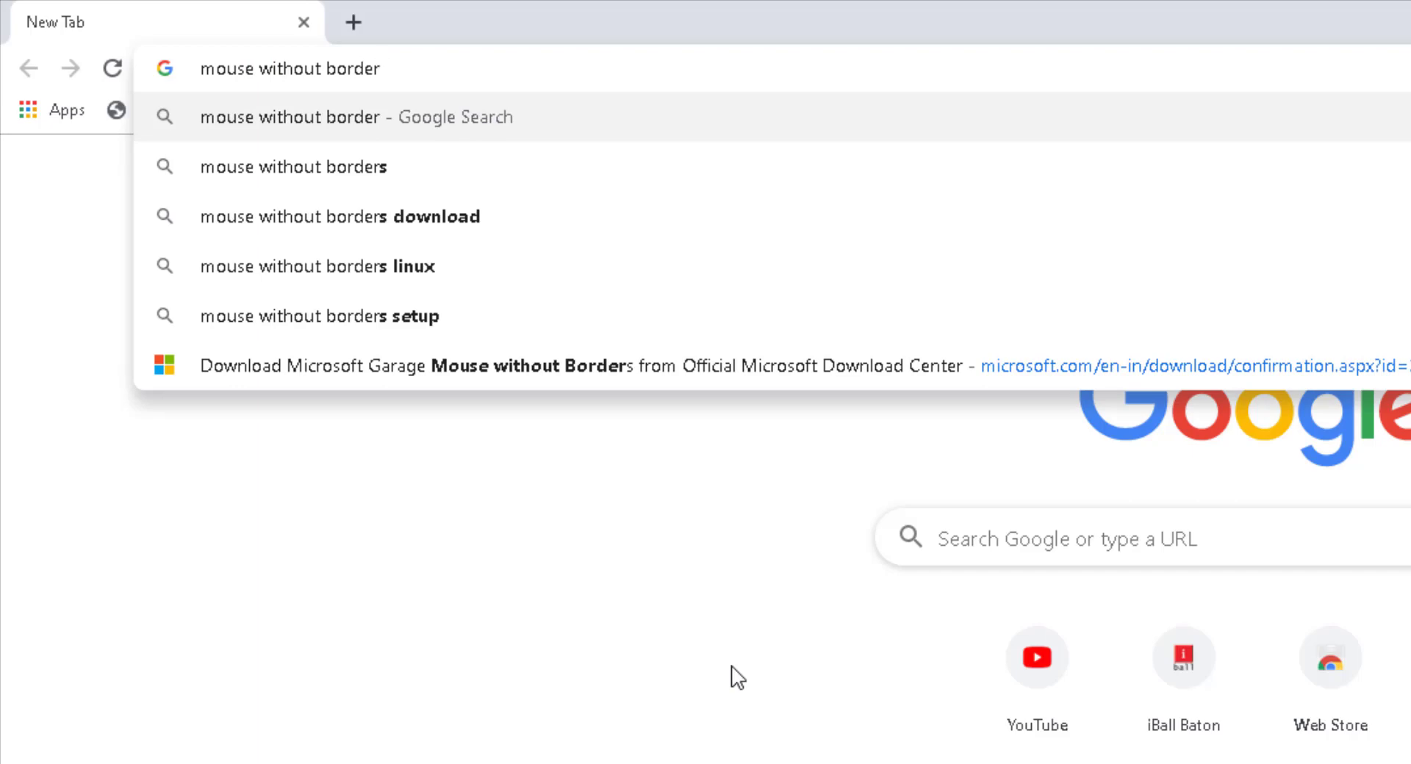
key(Return)
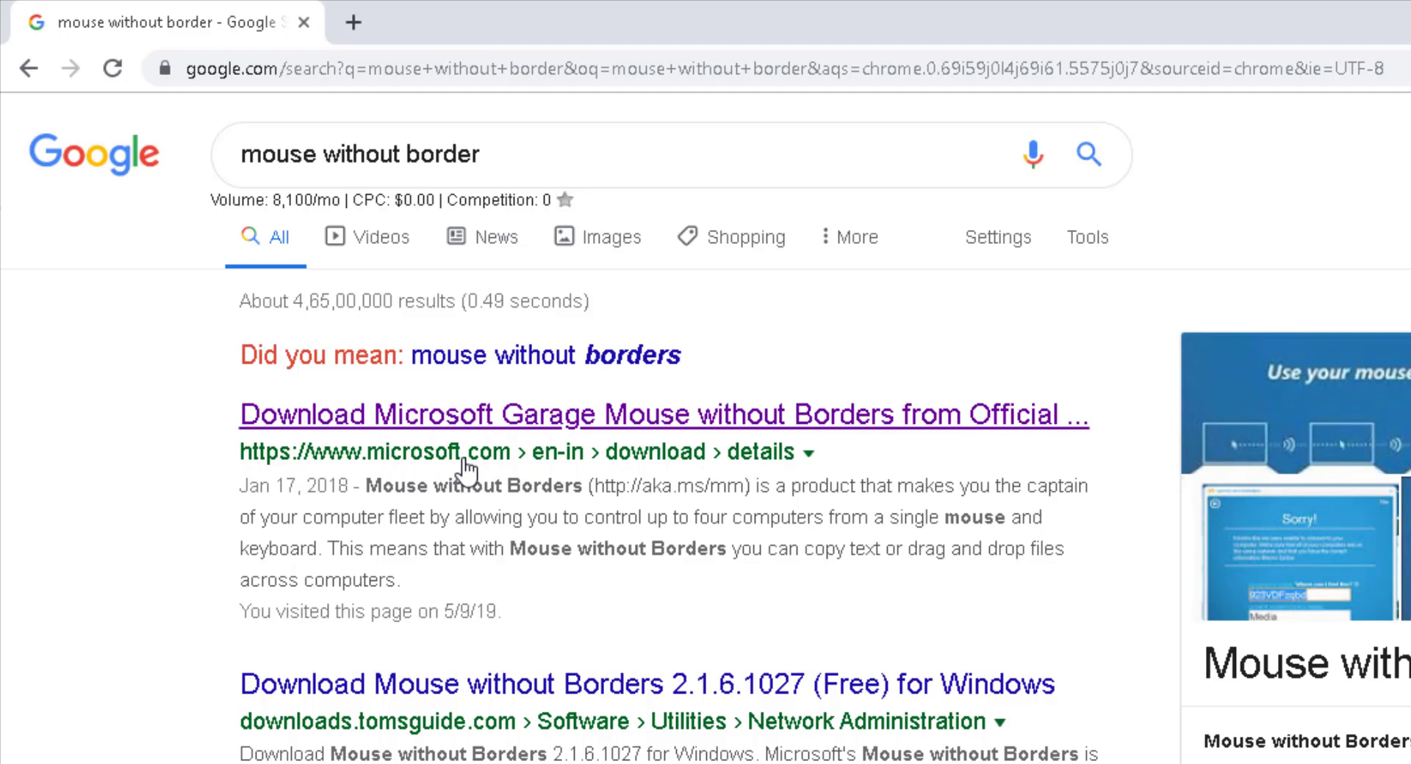
right_click(582, 420)
Step: Open the Microsoft Garage Mouse without Borders download page in a new tab and scroll down it
click(643, 444)
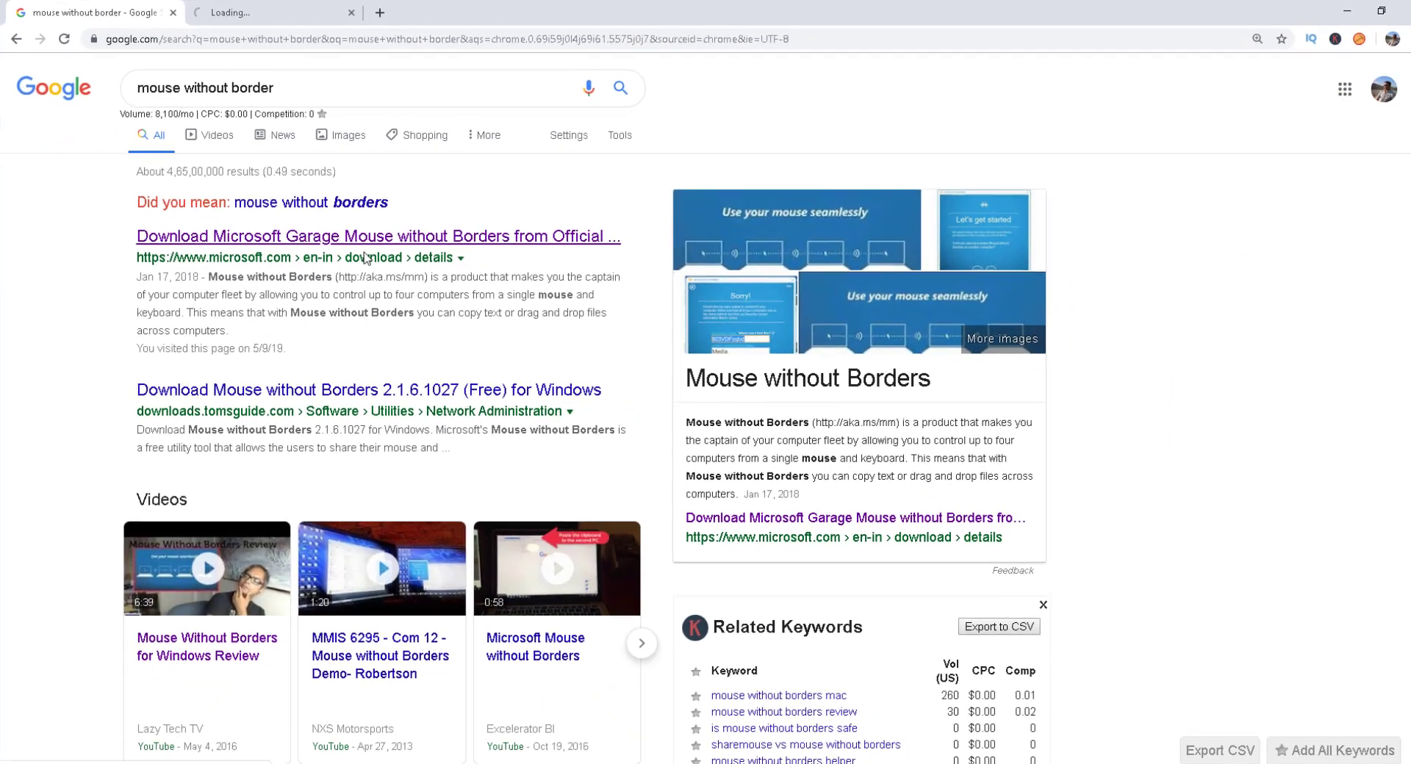
click(254, 13)
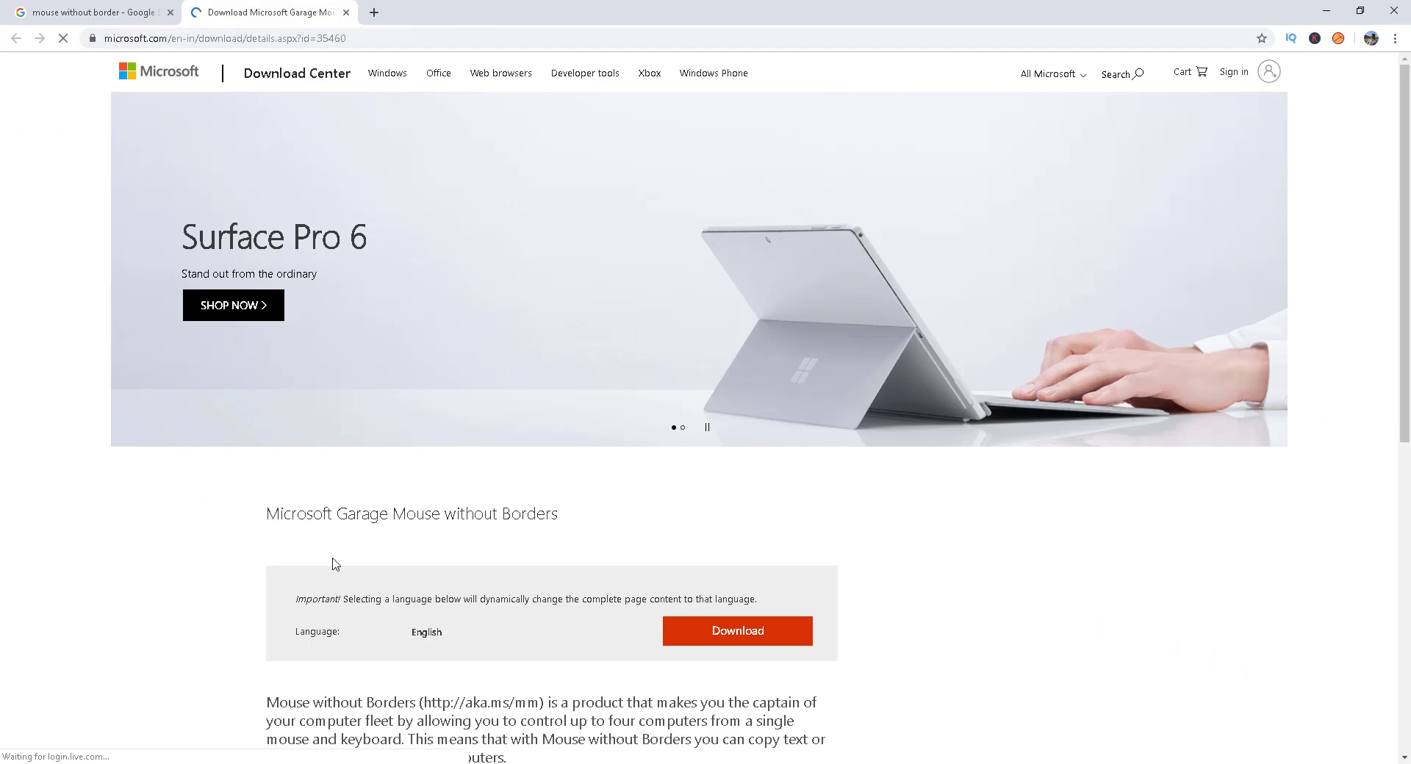
scroll(565, 382, down, 5)
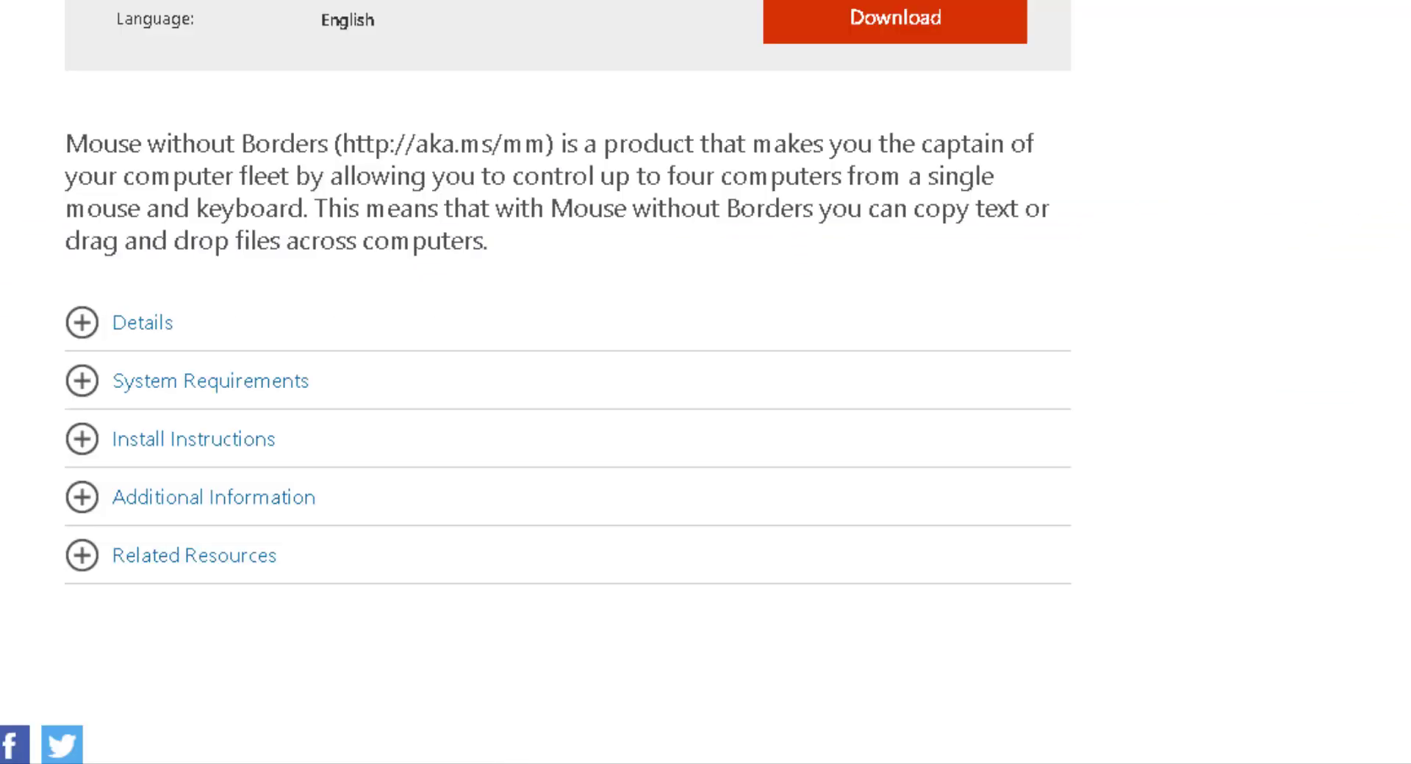
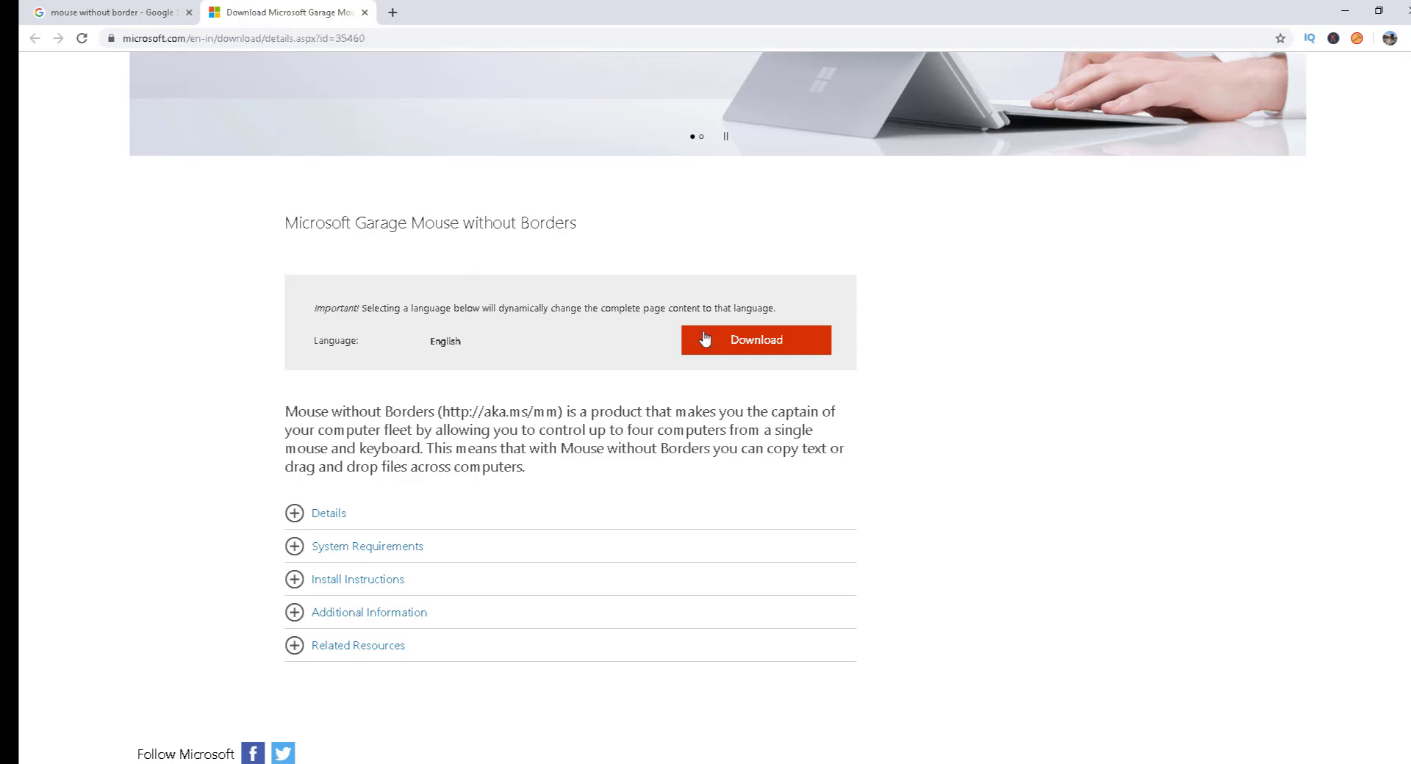
Step: Download MouseWithoutBordersSetup.msi from the Download Center and open the downloaded installer
click(742, 347)
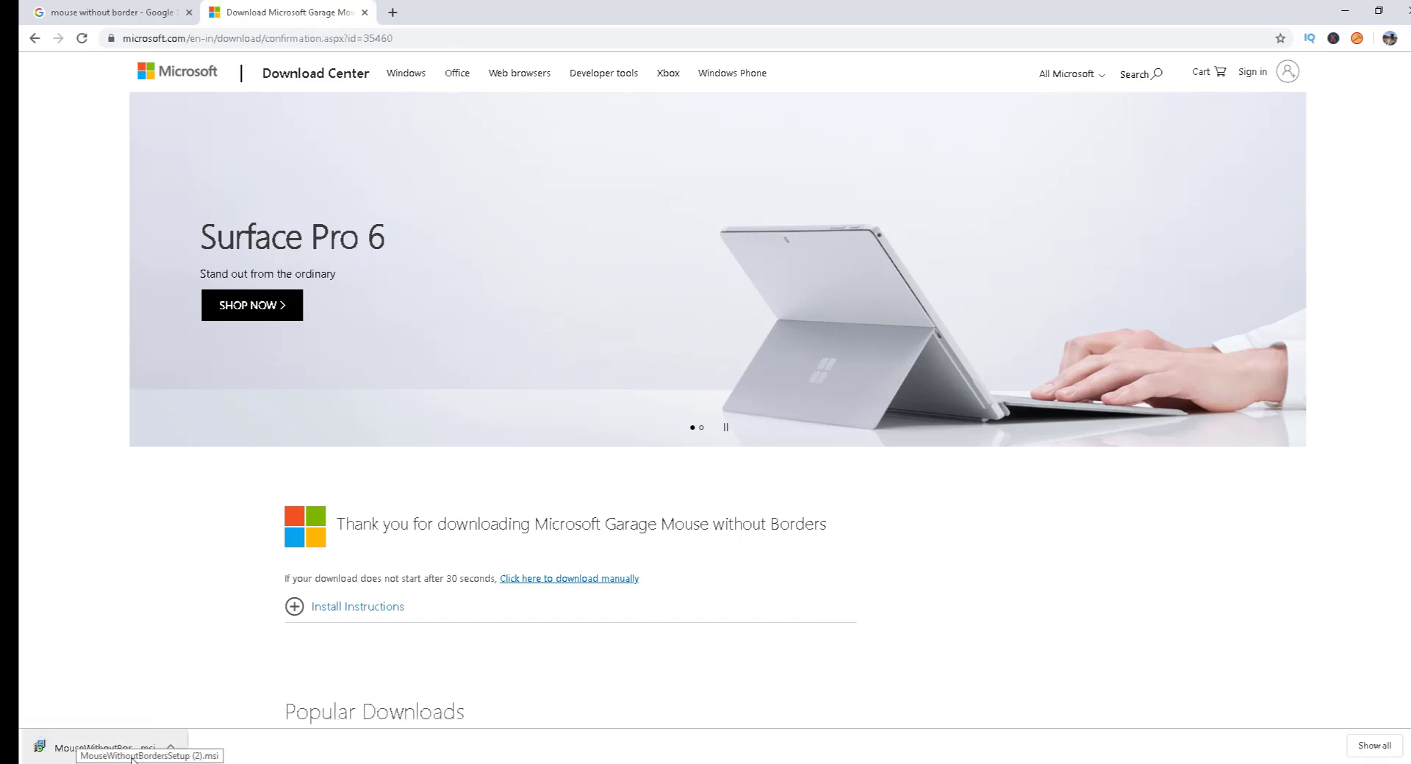
click(101, 751)
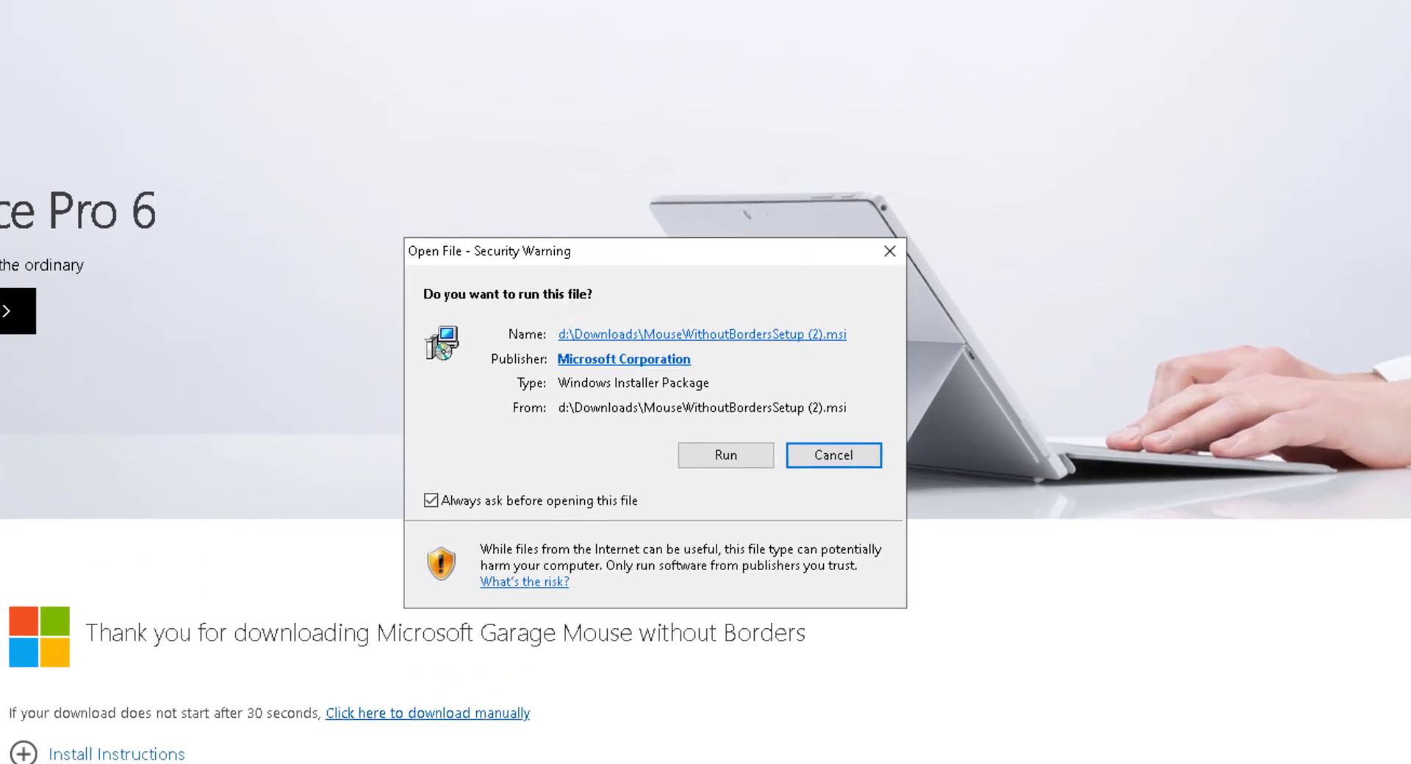
Step: Run the .msi, accept the license terms, install Mouse without Borders, and finish Setup
click(762, 422)
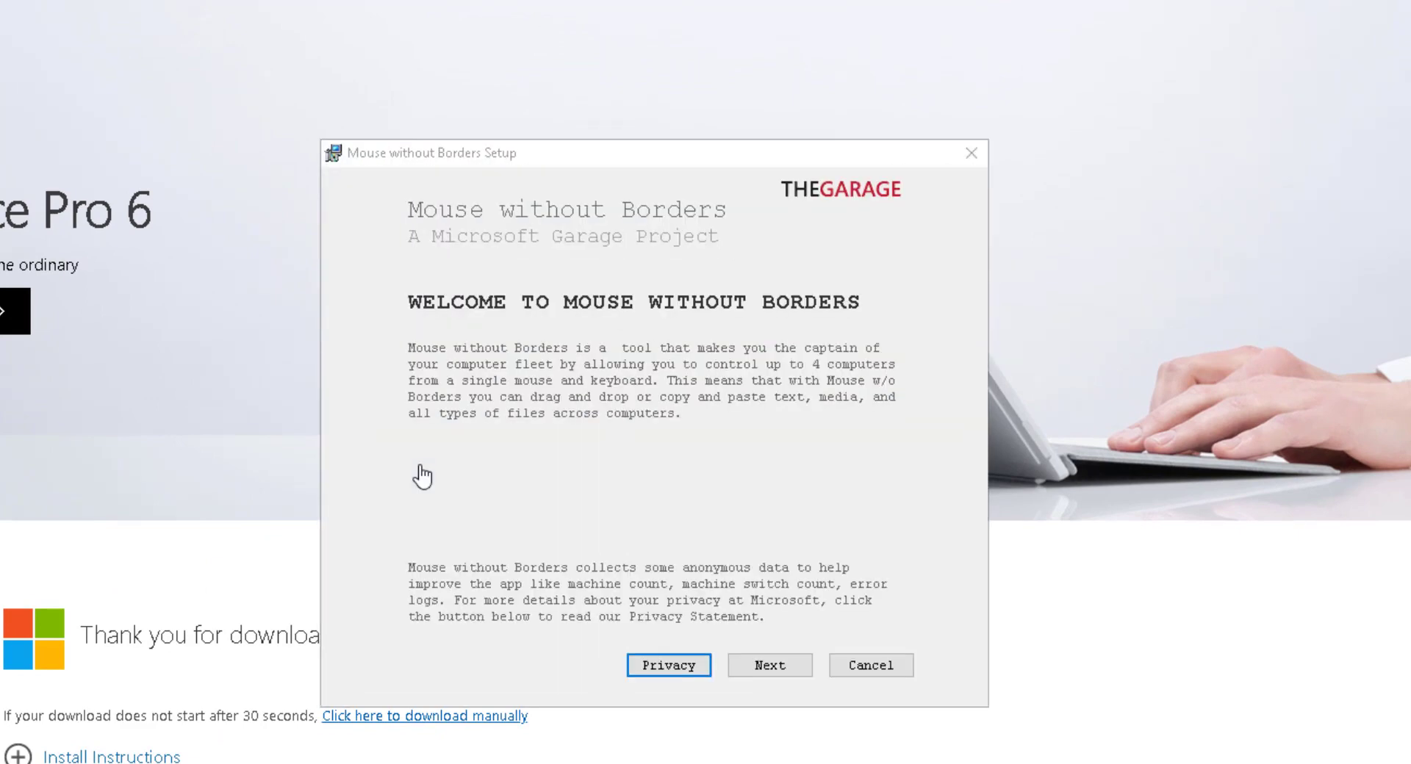
click(778, 660)
click(519, 597)
click(778, 666)
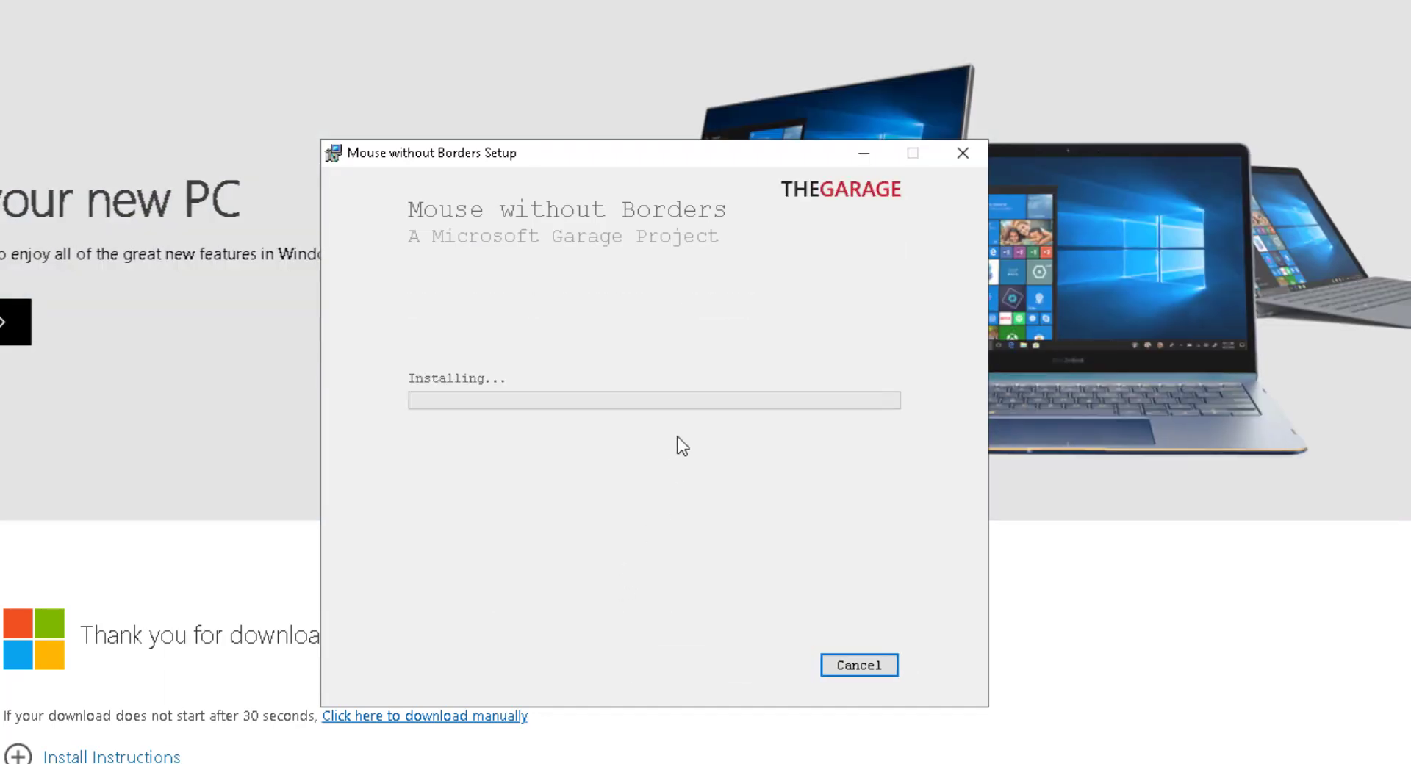
drag(746, 157, 660, 117)
click(751, 625)
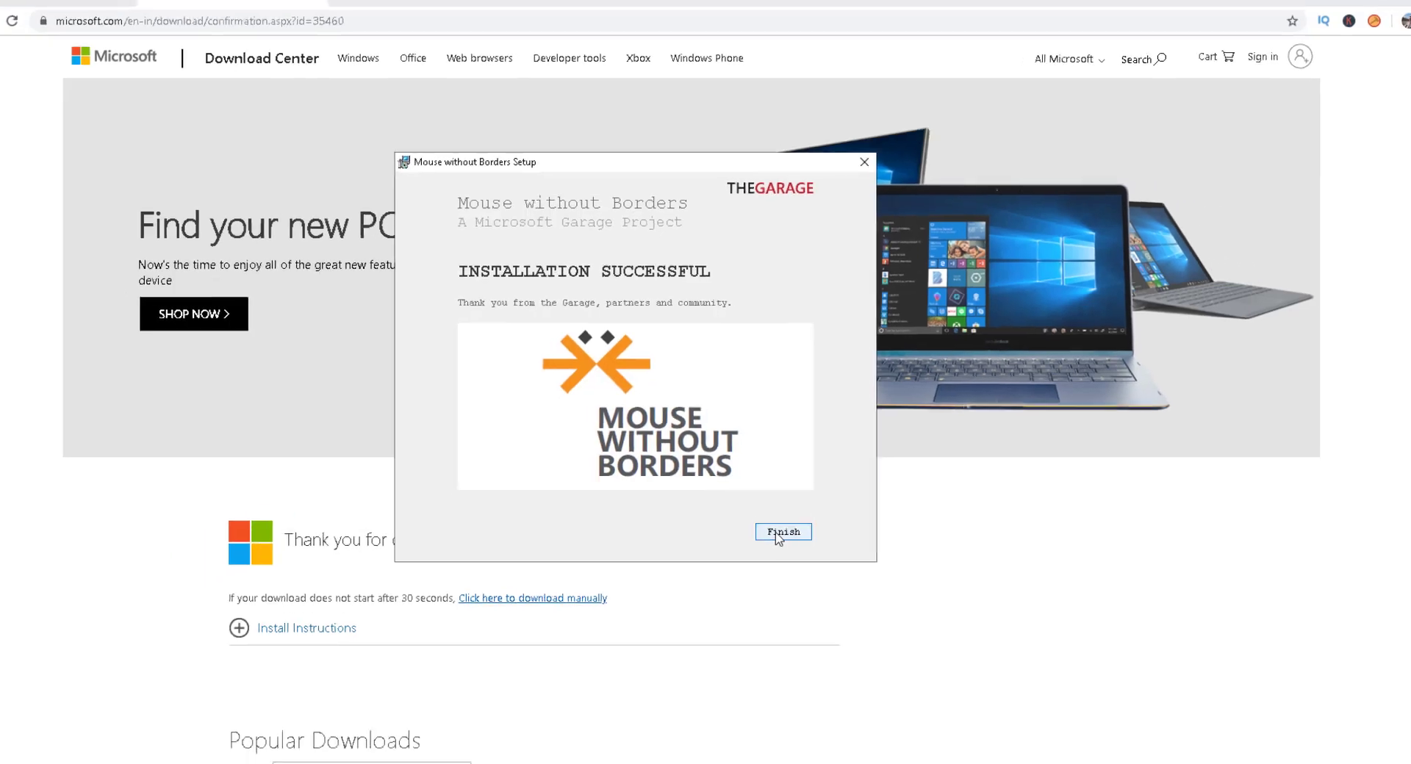
click(765, 626)
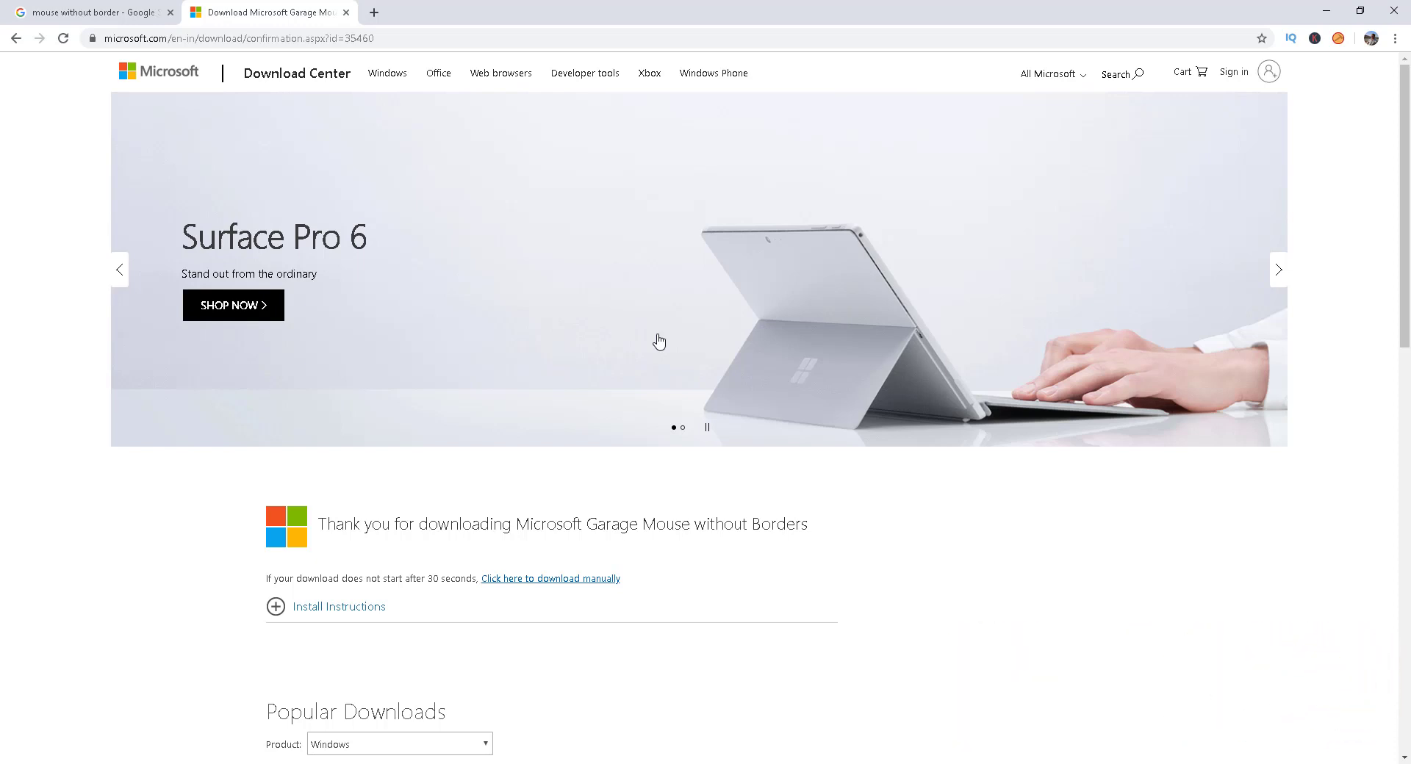
Step: Reveal the desktop and launch Mouse without Borders from its desktop shortcut
click(1327, 12)
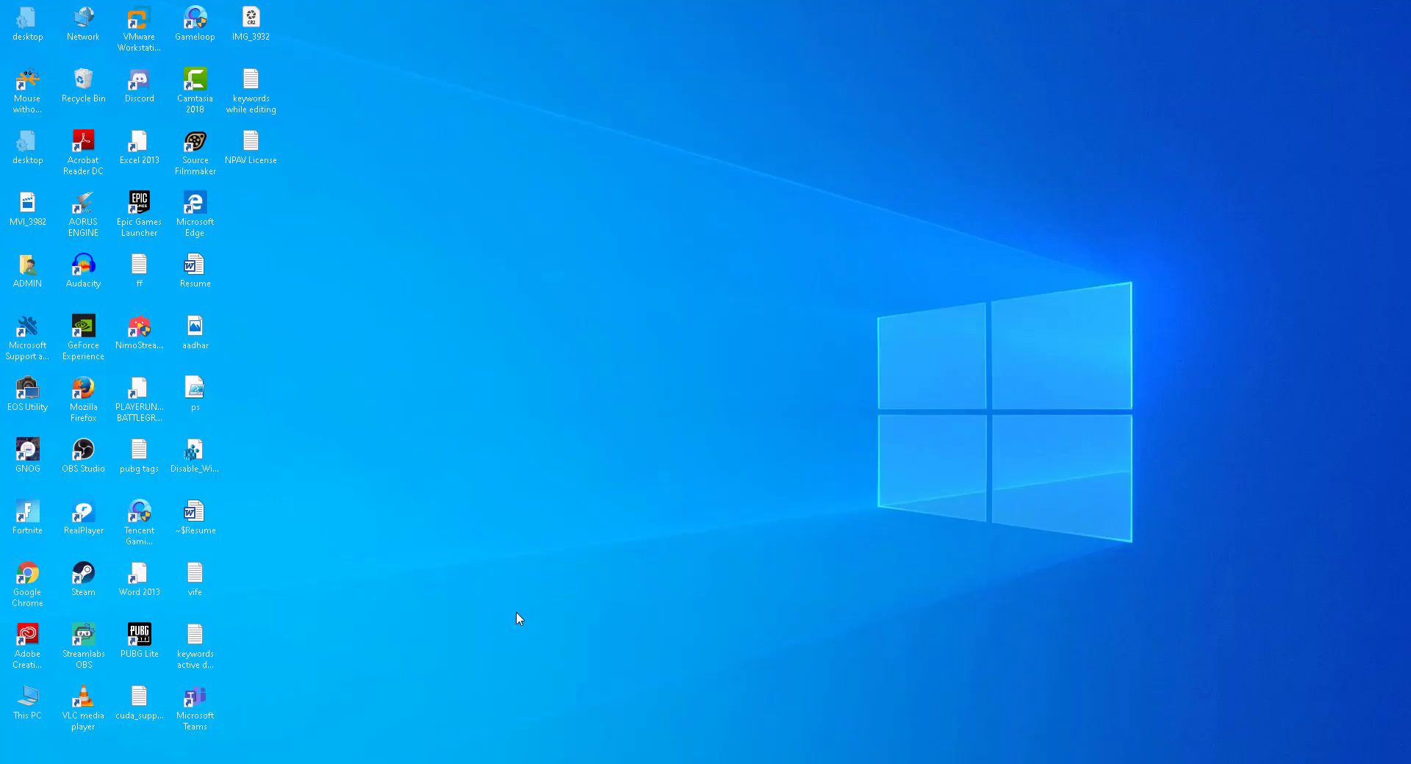
click(28, 757)
key(super)
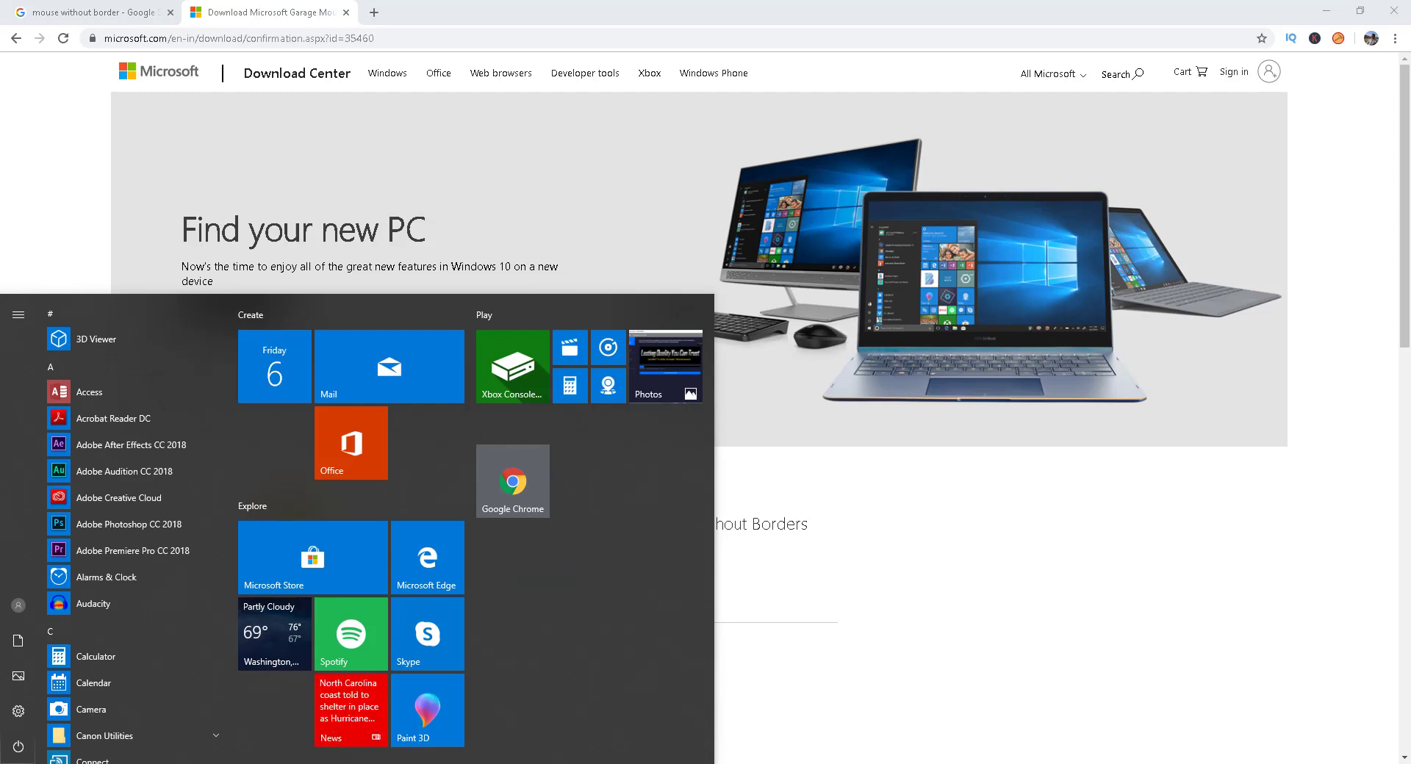
key(super)
key(super+d)
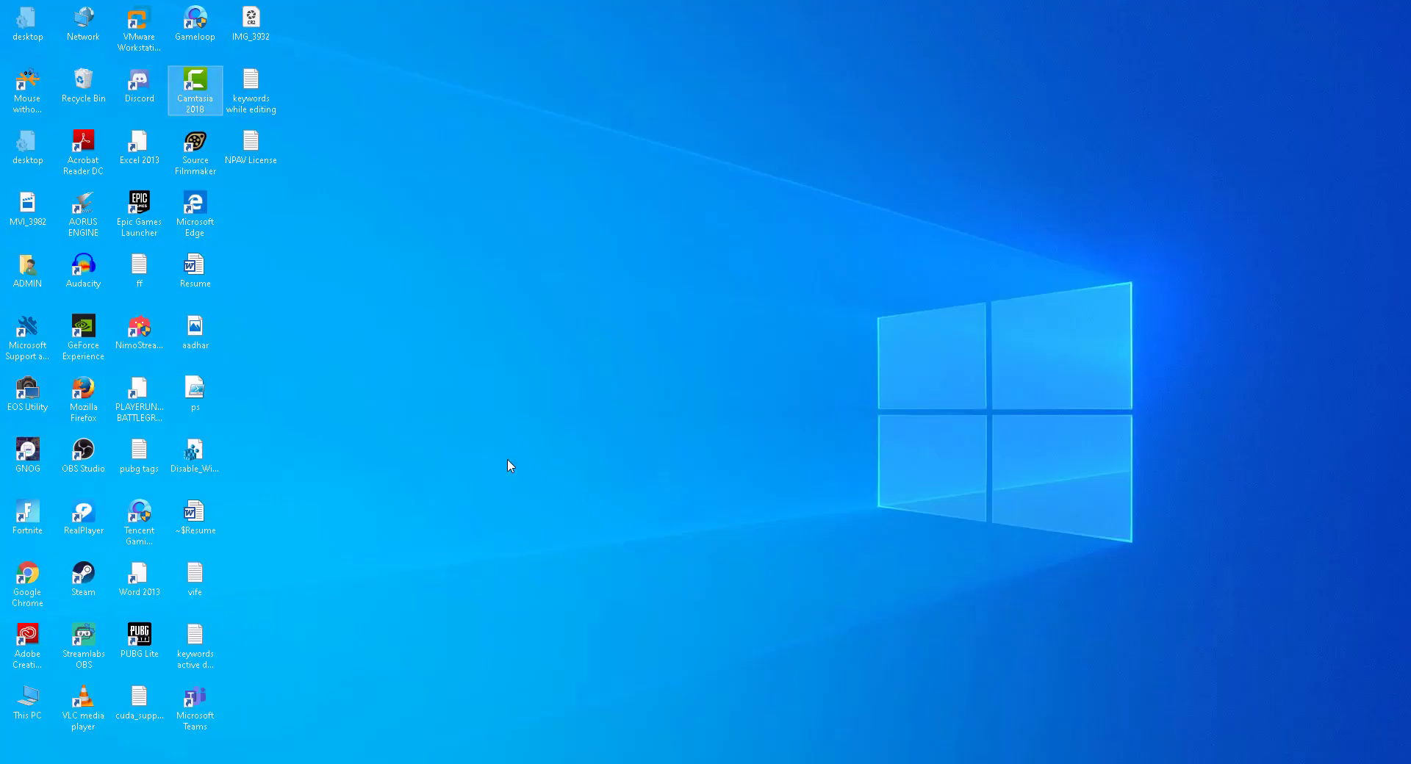
click(419, 267)
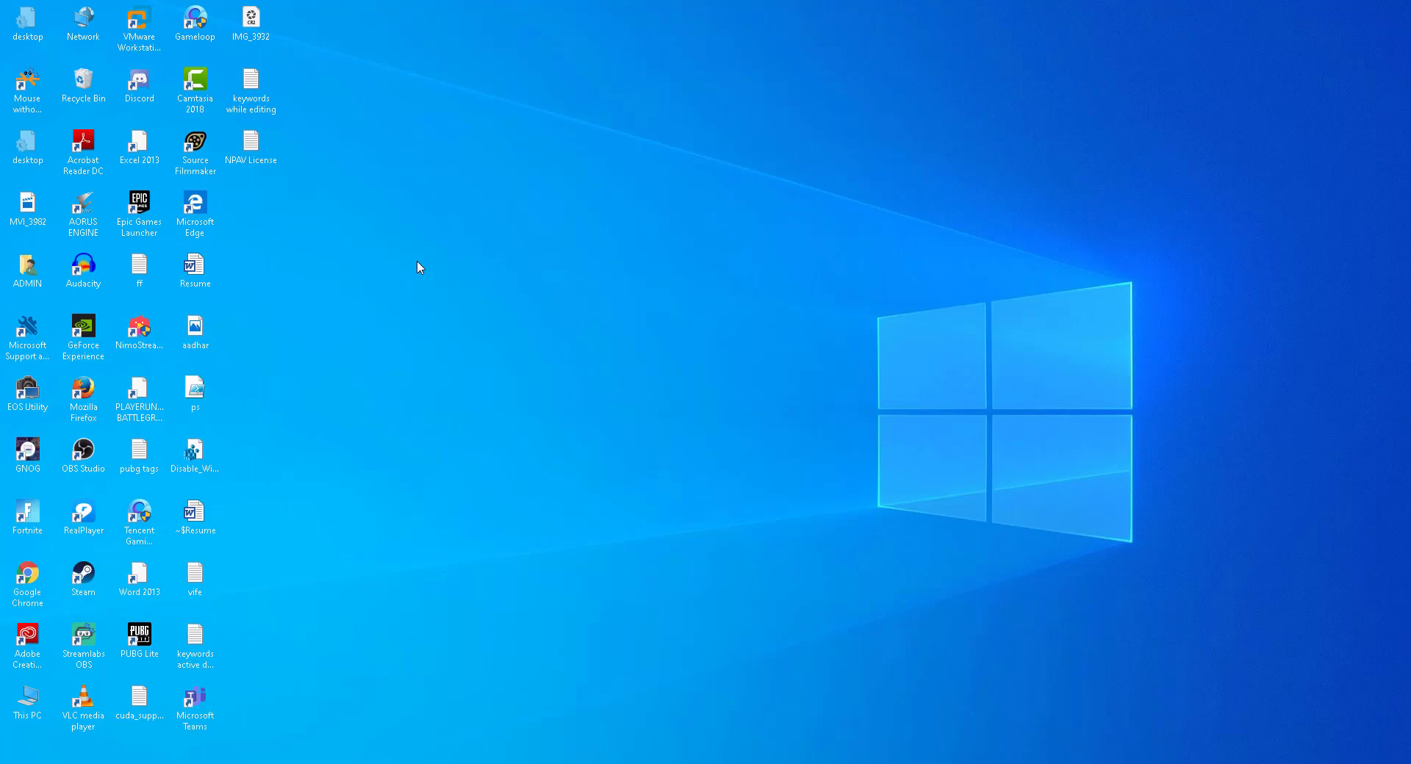
click(29, 83)
double_click(30, 82)
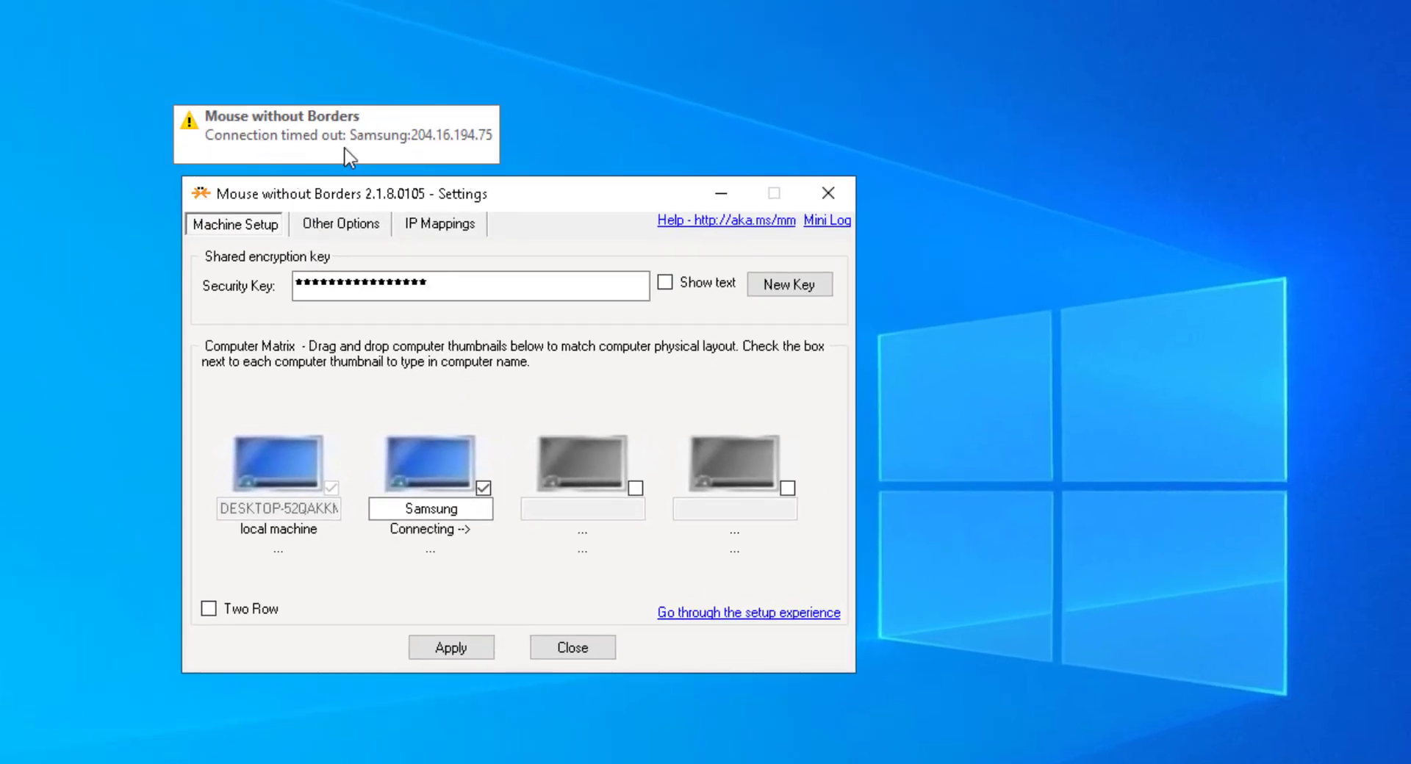
Step: Dismiss the timeout notice, uncheck Samsung in the matrix, and confirm rerunning the setup experience
click(482, 152)
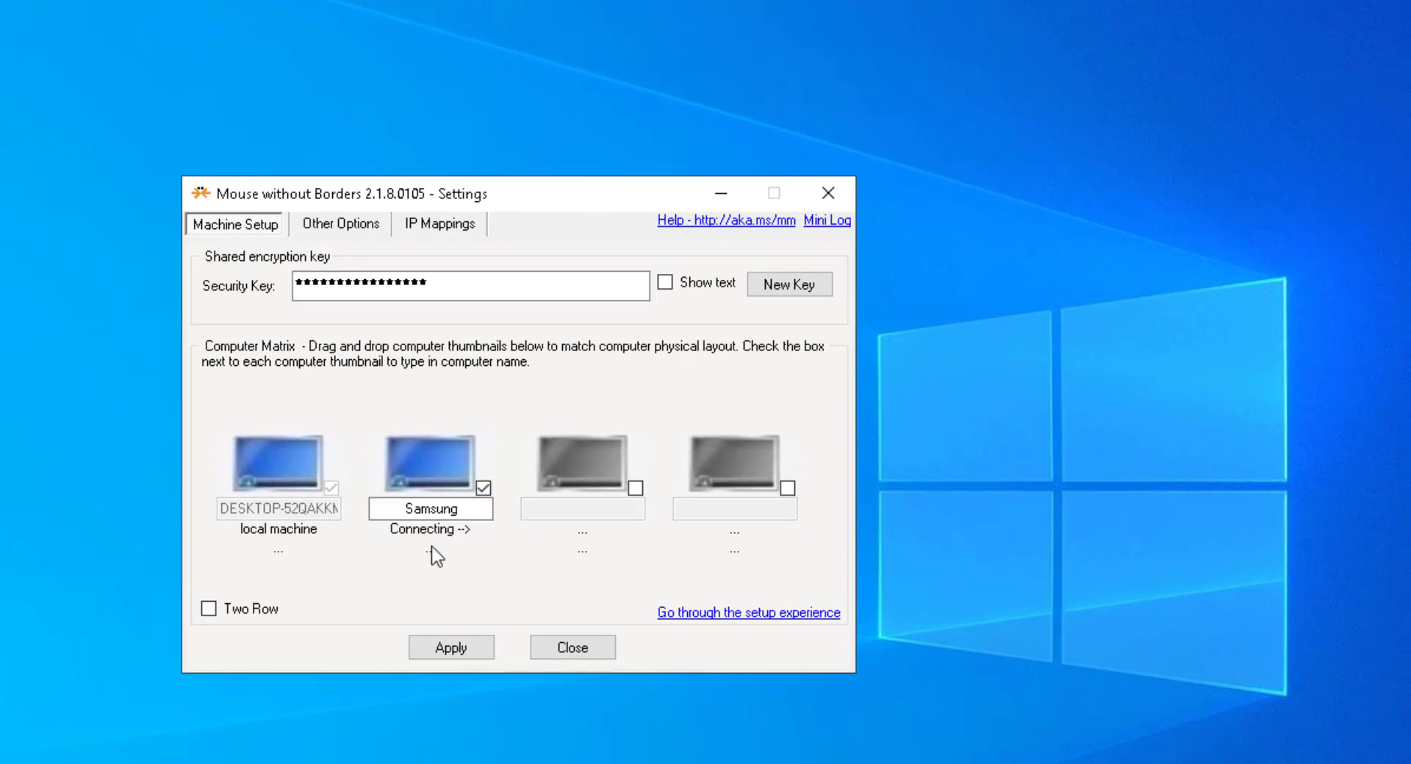
double_click(441, 509)
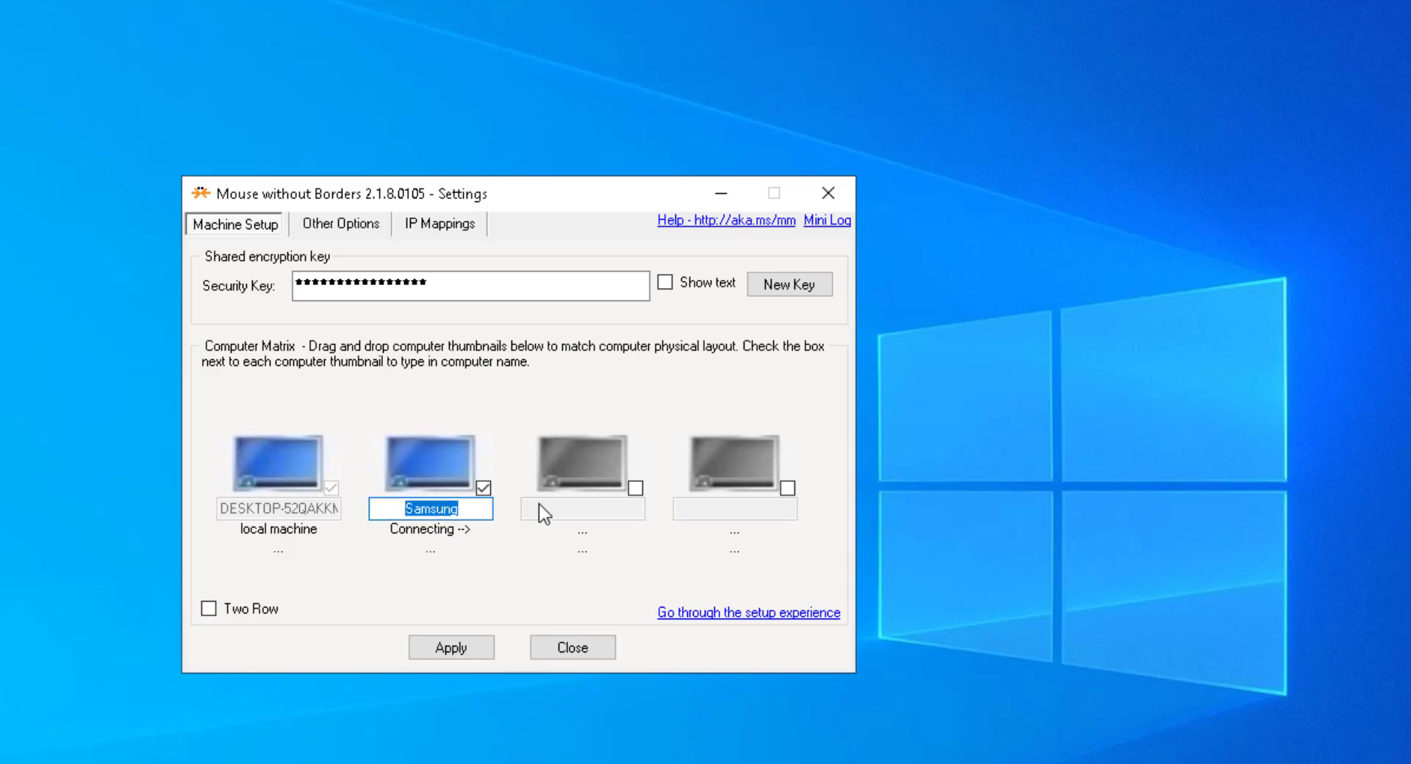
click(484, 488)
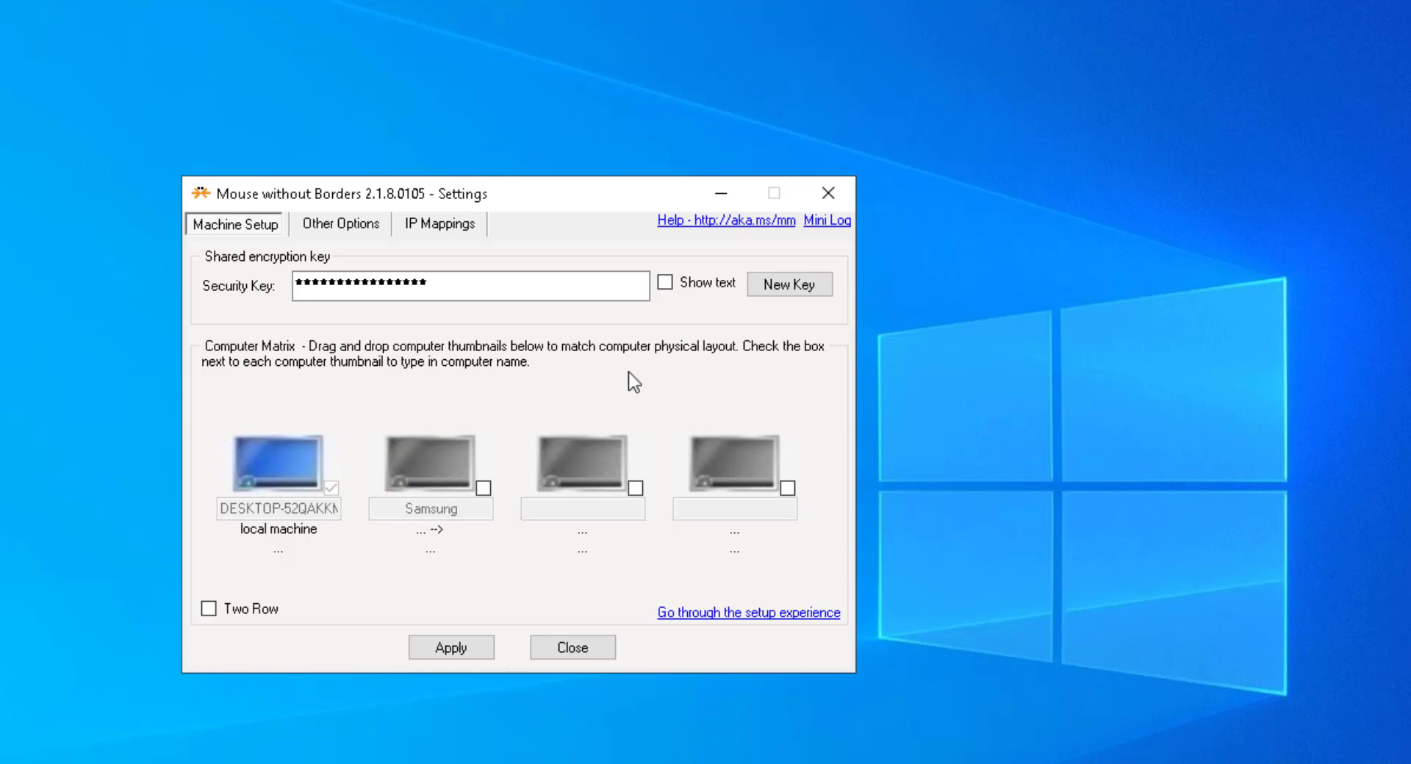
click(796, 614)
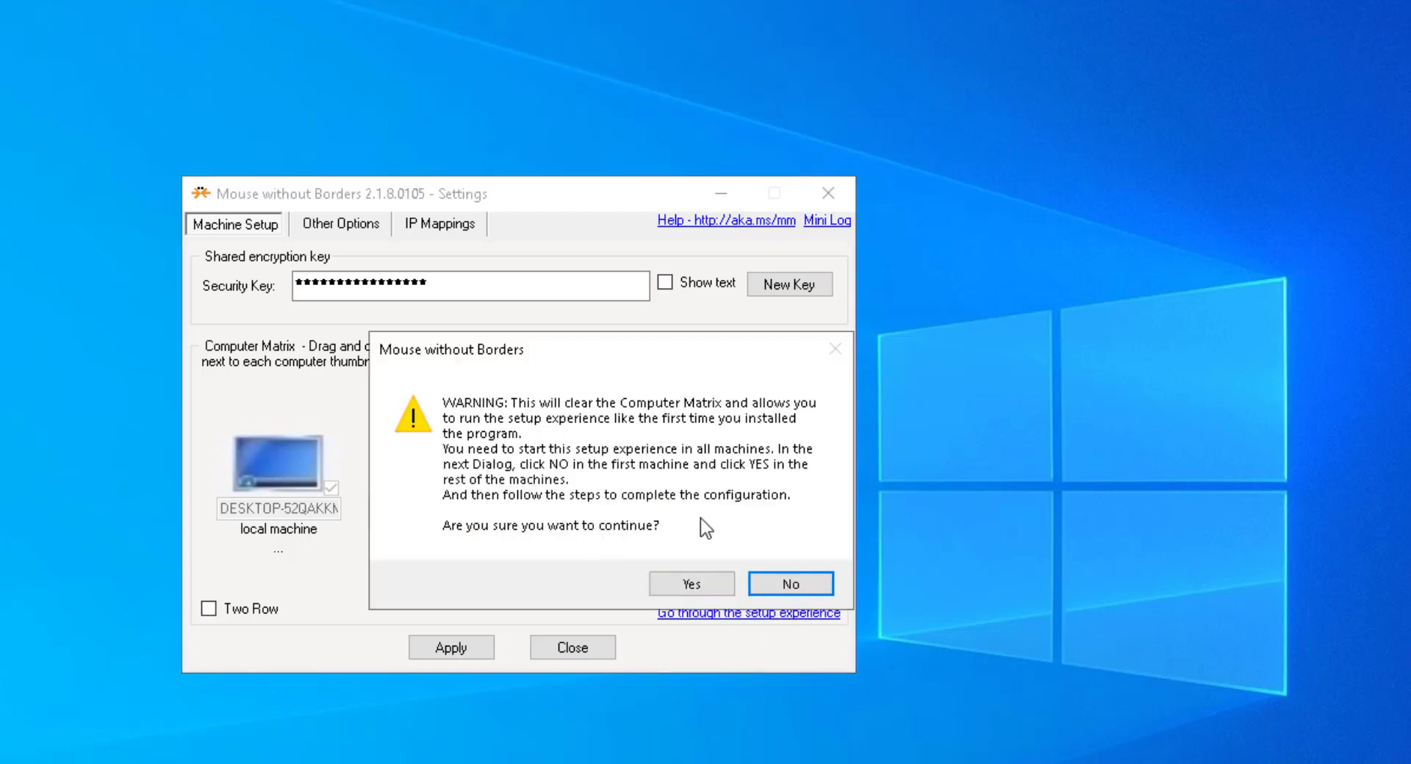
click(683, 584)
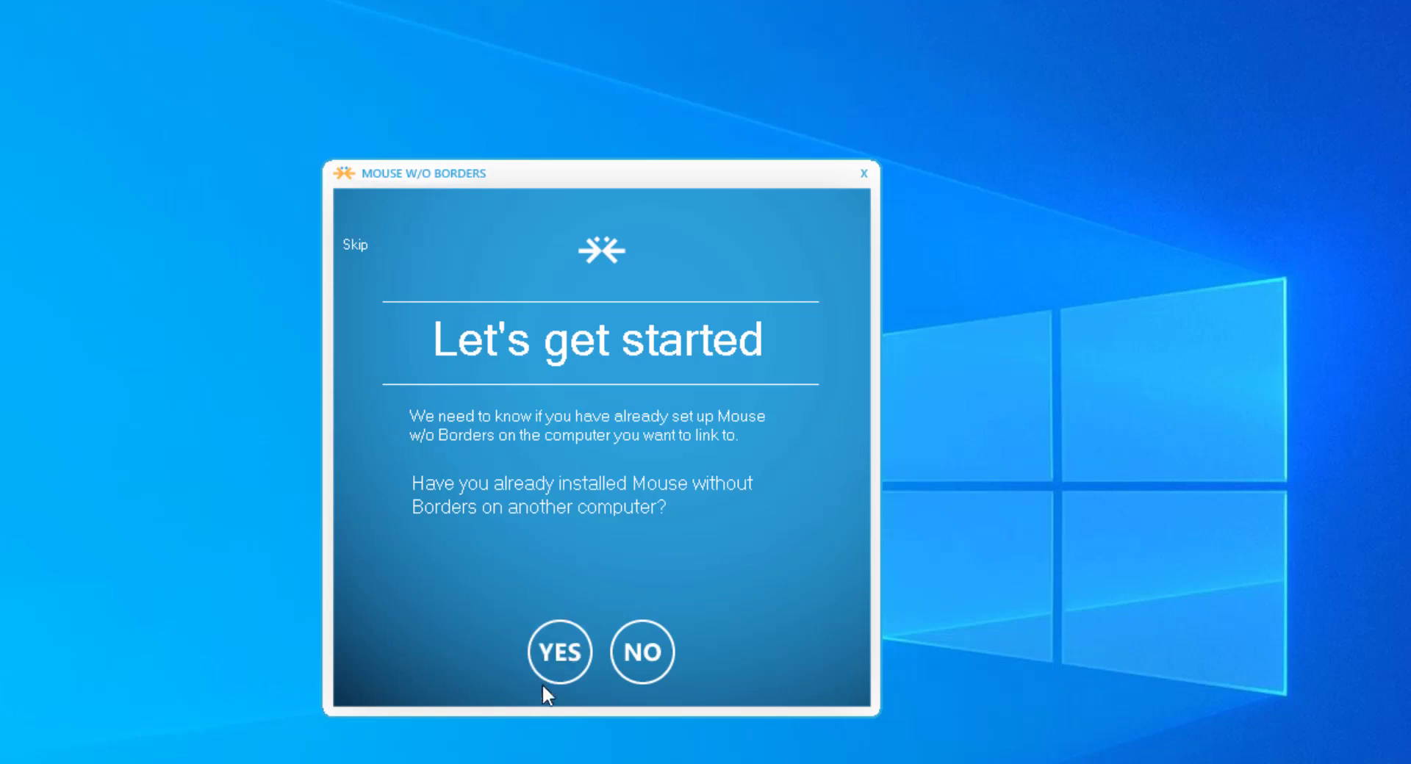
Step: Answer YES, enter the security code and computer name 'samsung', then attempt to link
click(560, 651)
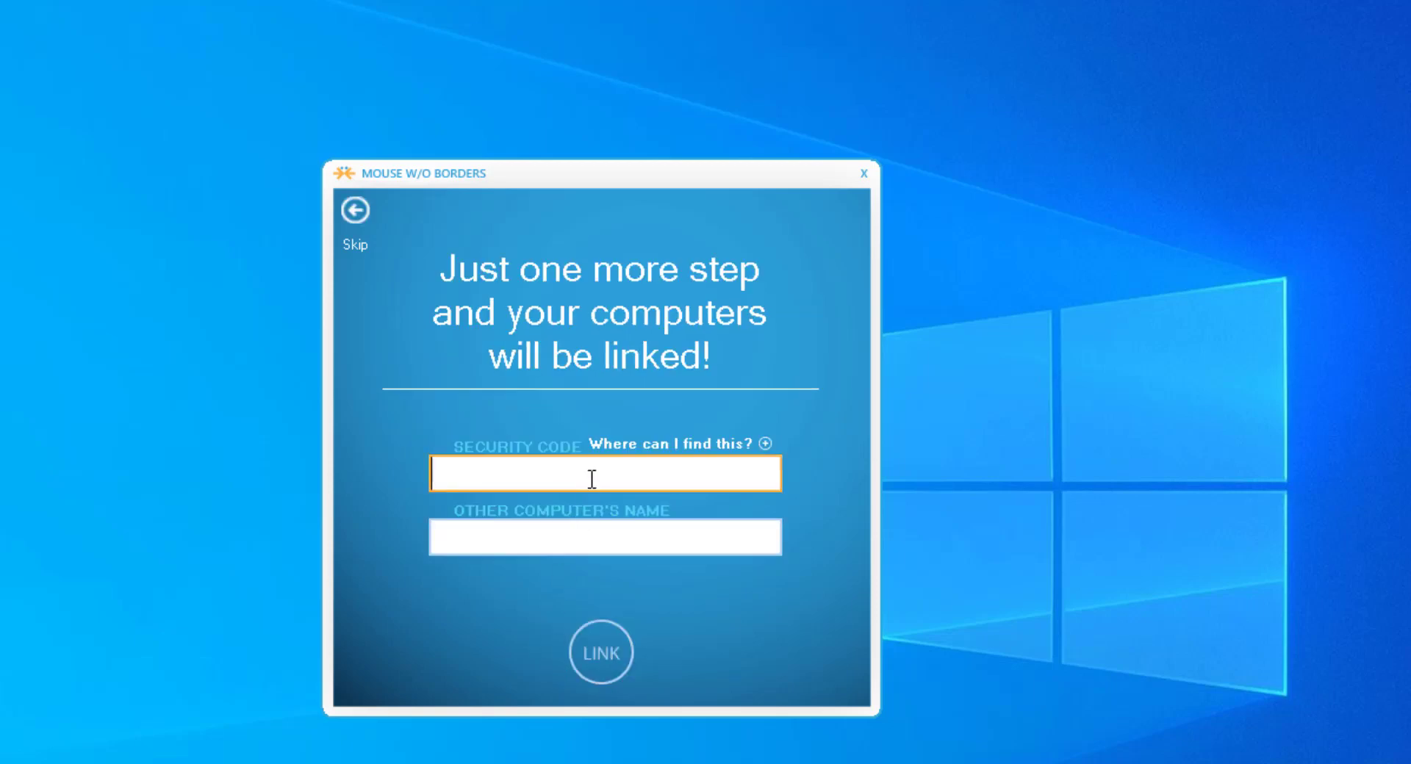
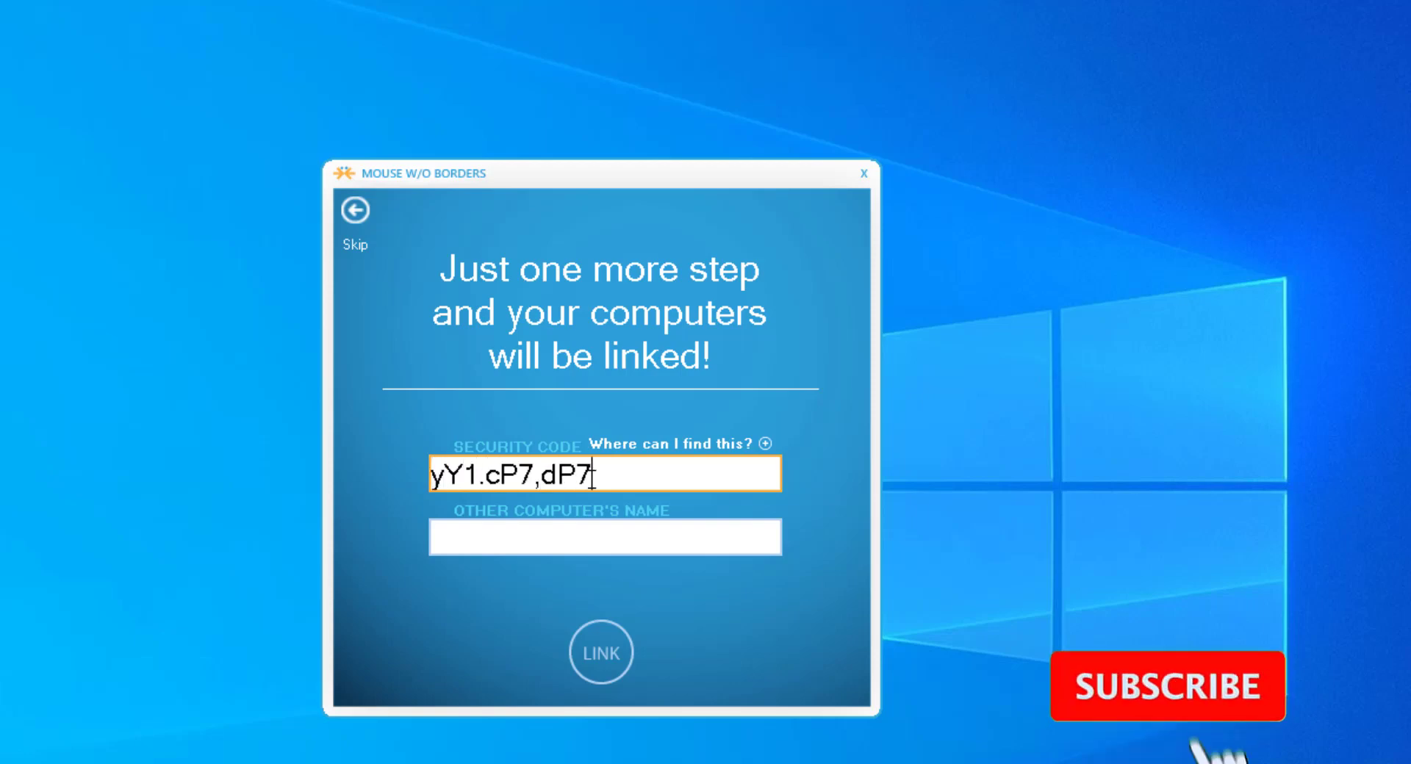
key(Tab)
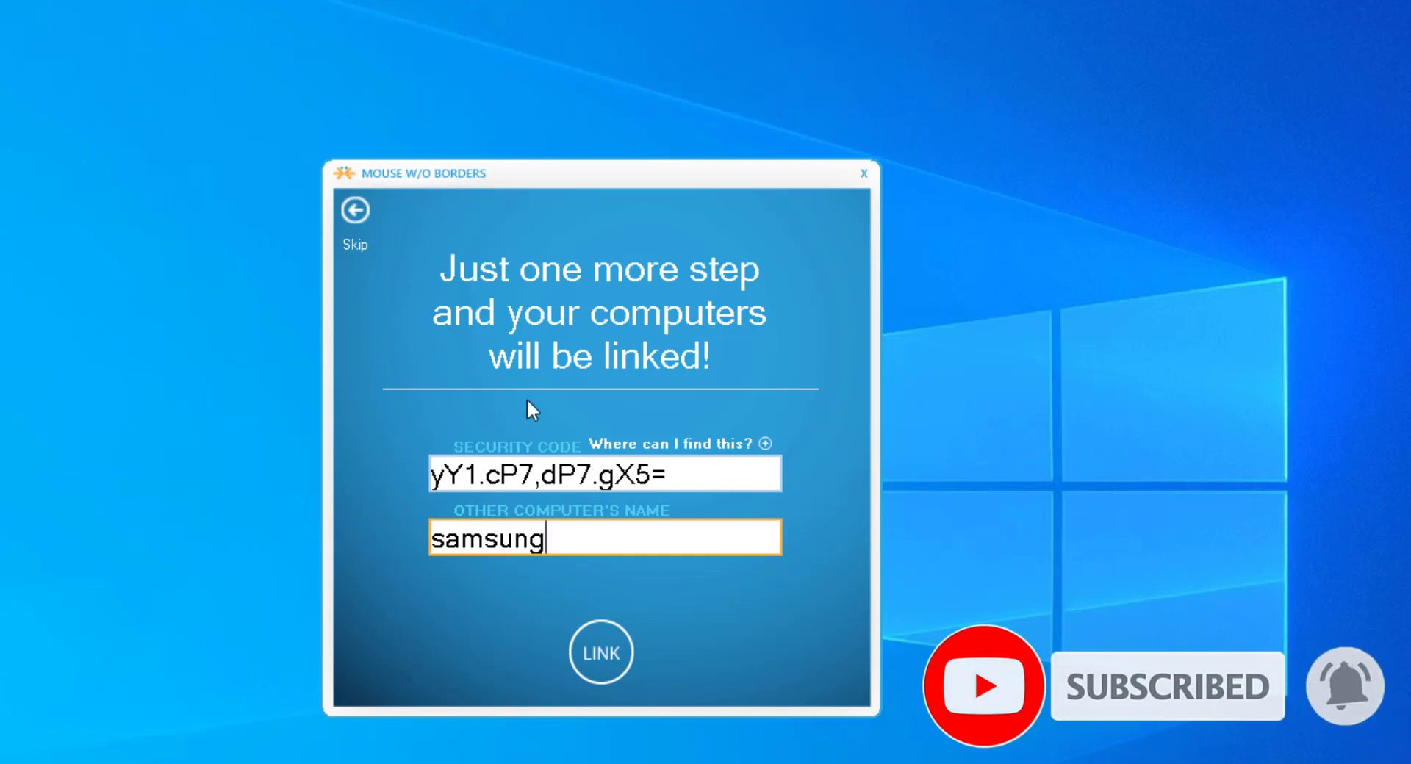
click(588, 653)
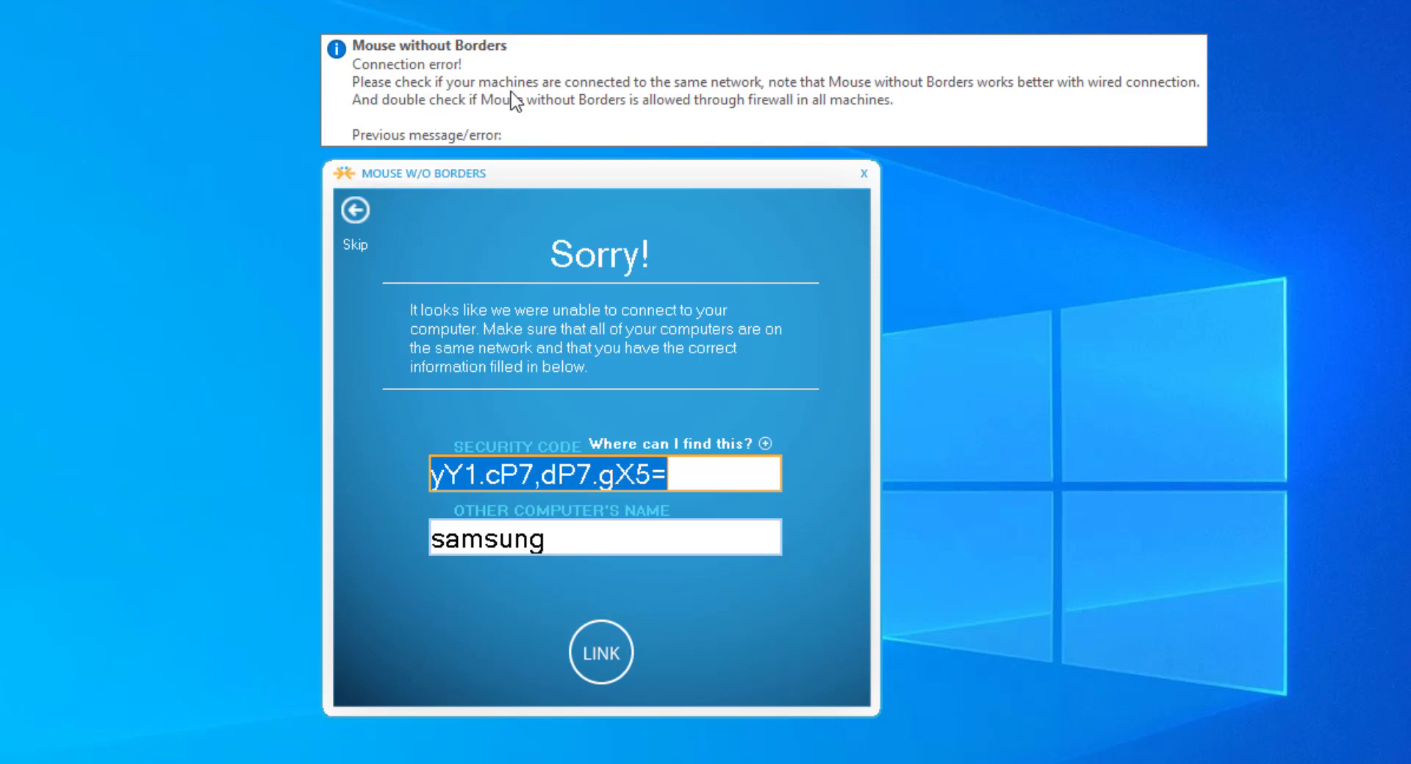
Step: Dismiss both error notices, retry linking to SAMSUNG, then finish the wizard with NEXT and DONE
click(803, 119)
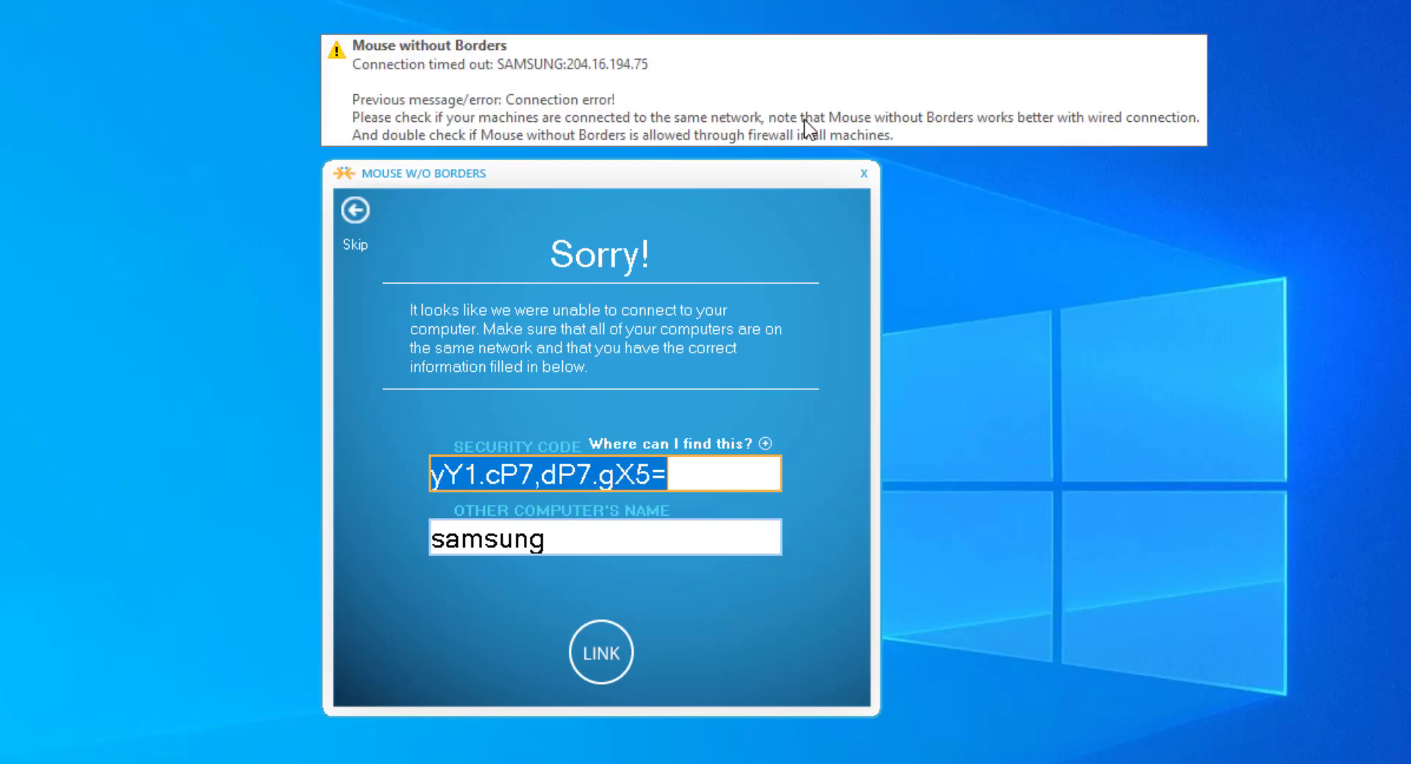
click(809, 129)
drag(523, 167, 431, 145)
click(510, 629)
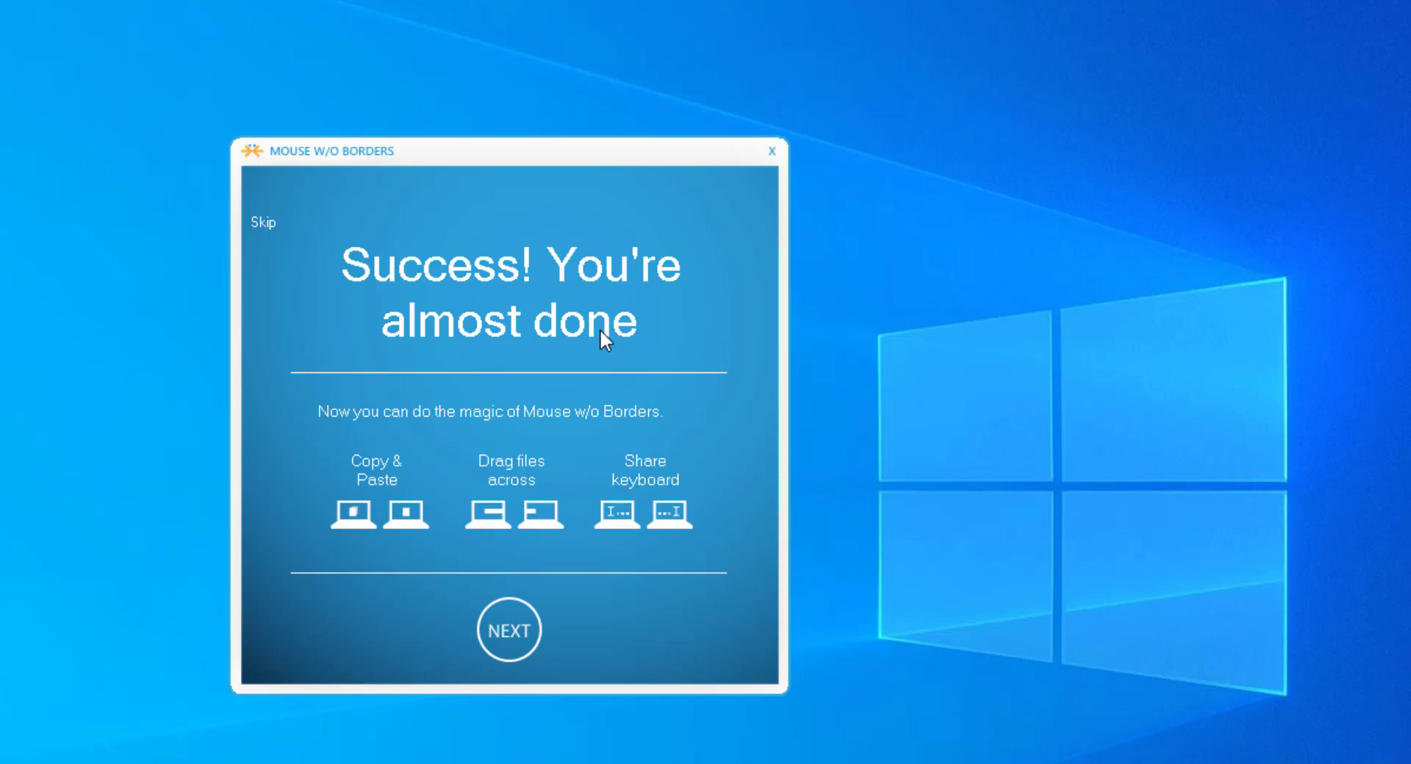
click(488, 628)
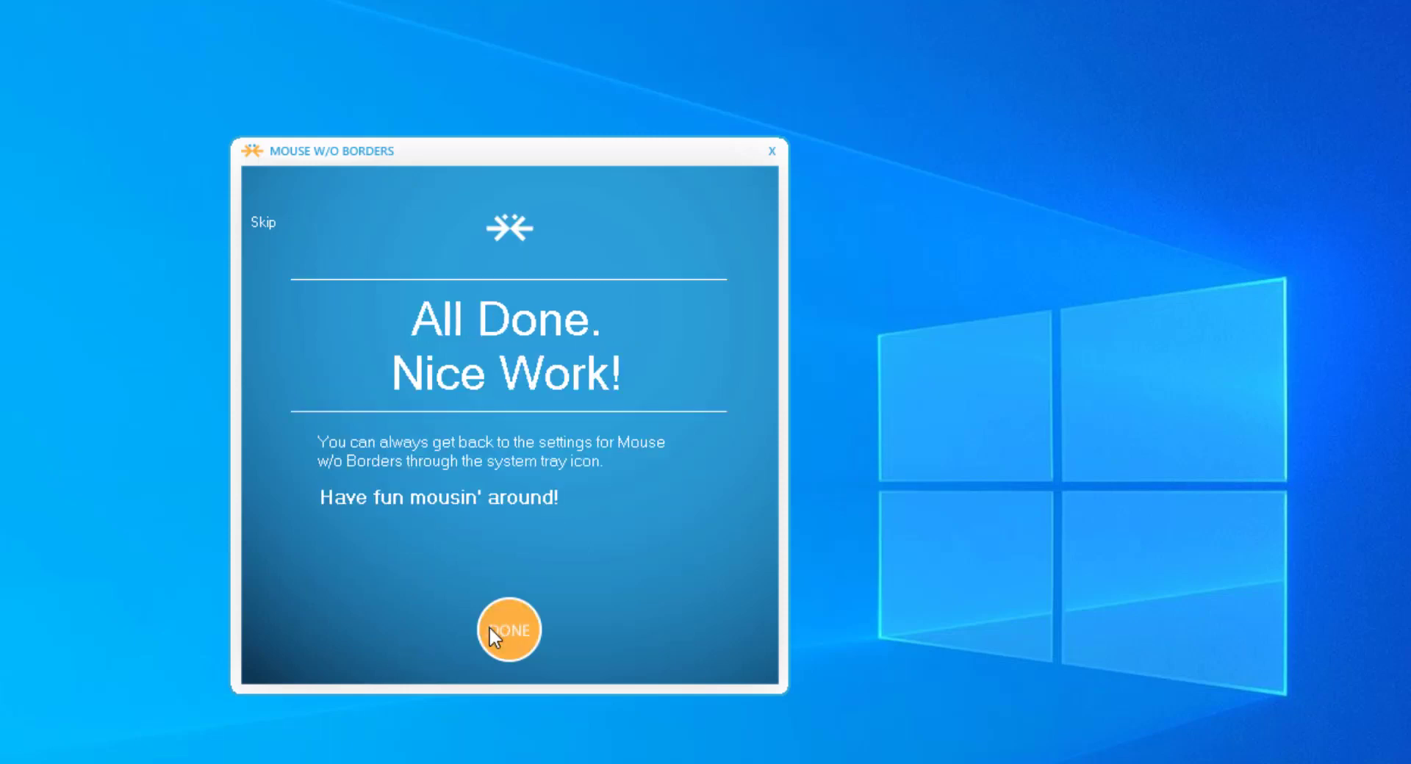
click(509, 636)
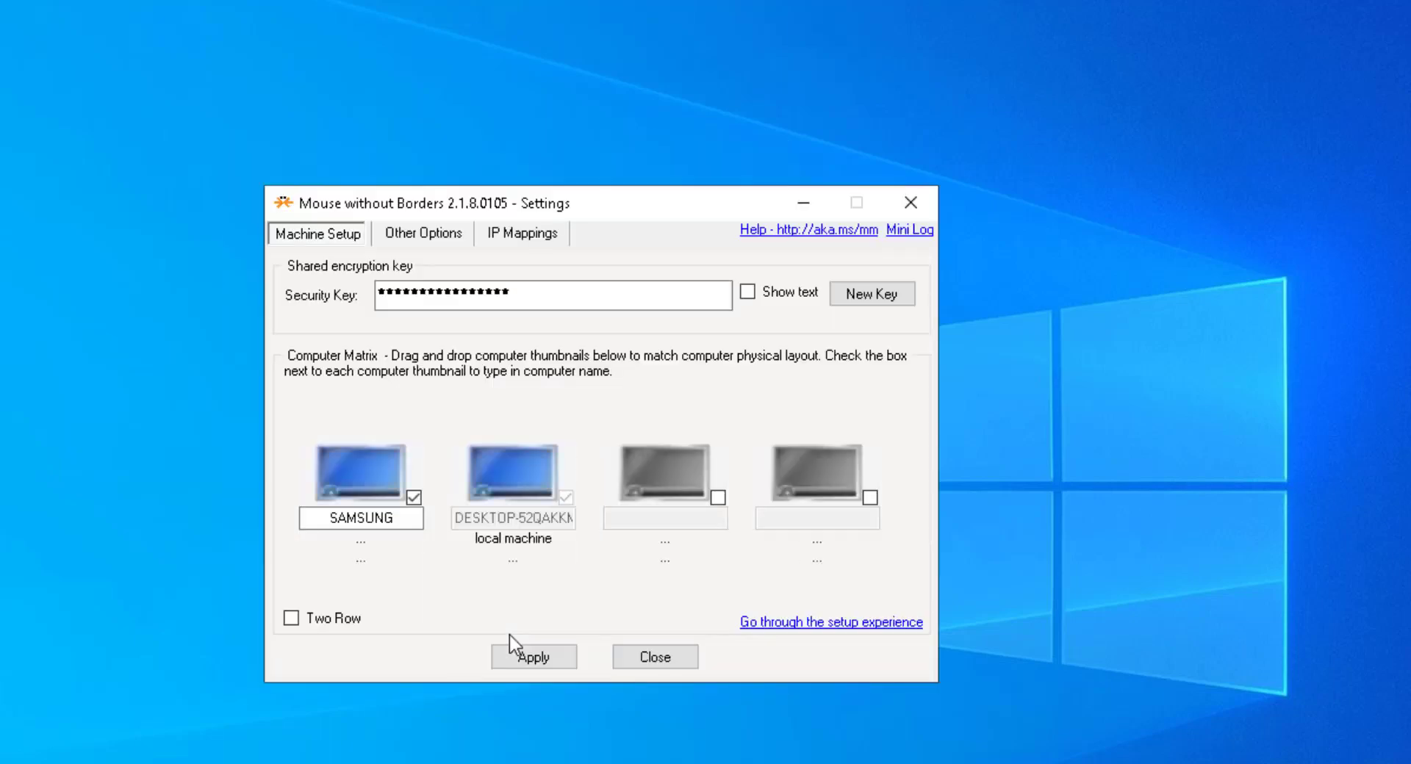